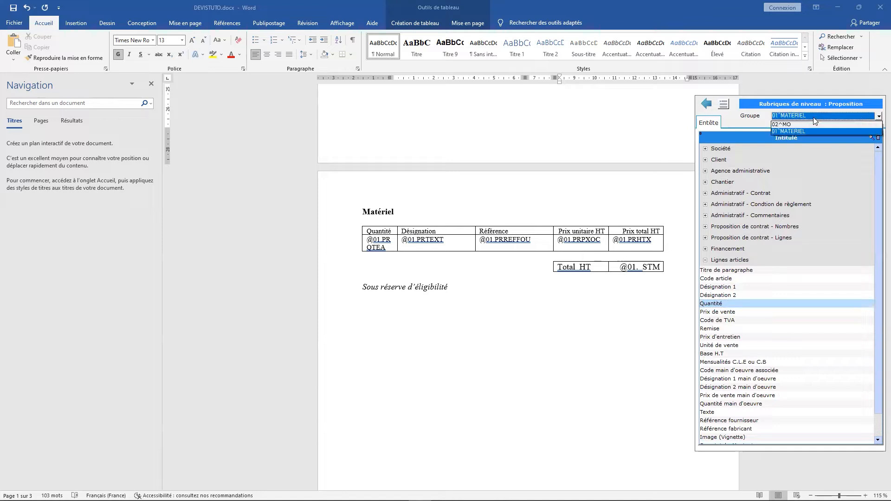
# Paste the Quantité field code for group 01^MATERIEL into the Quantité cell of the Matériel table
pyautogui.click(791, 132)
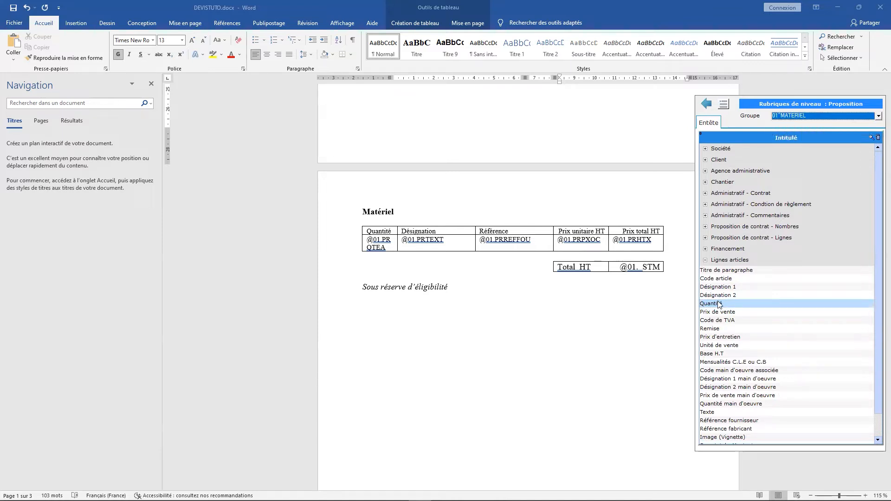
pyautogui.click(719, 305)
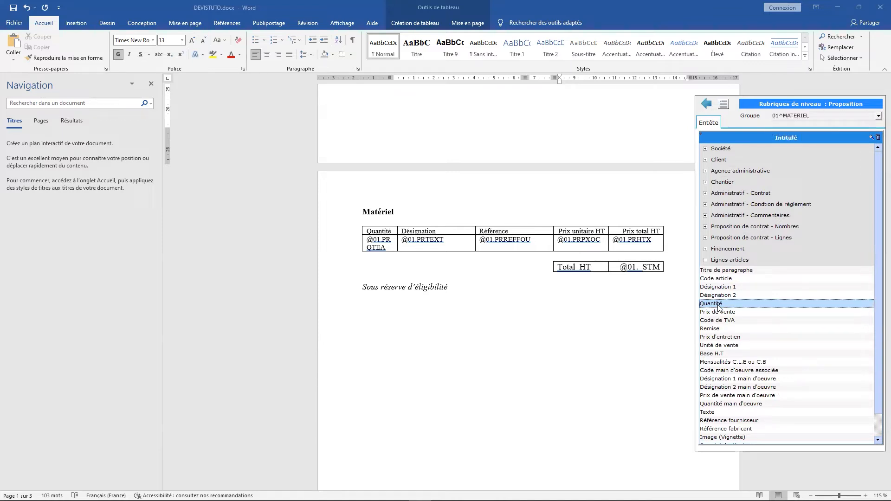
pyautogui.rightClick(390, 245)
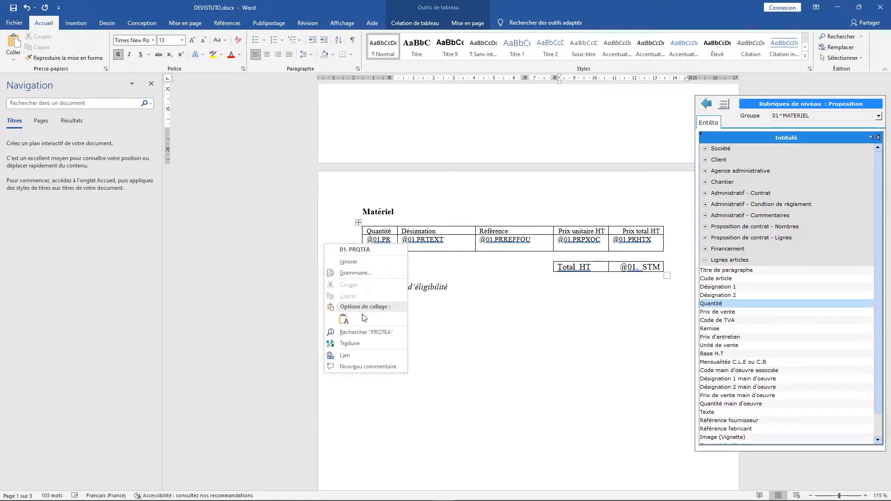
pyautogui.click(343, 319)
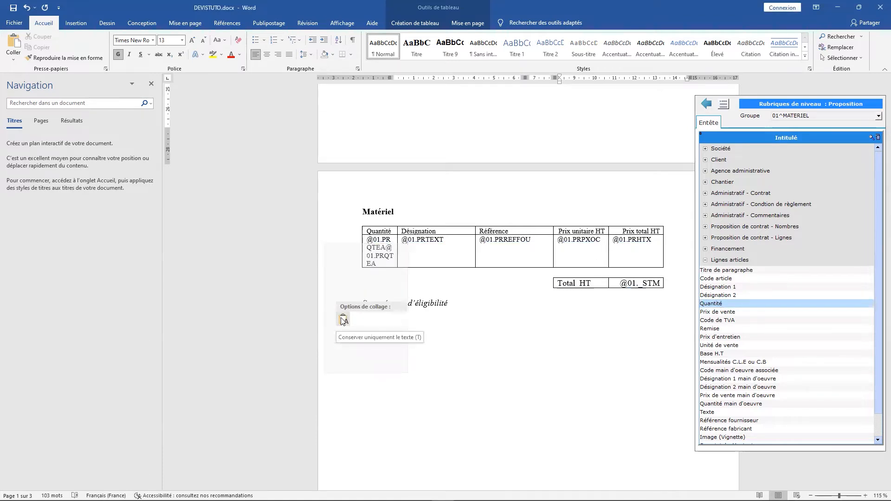
pyautogui.moveTo(388, 247); pyautogui.dragTo(392, 264)
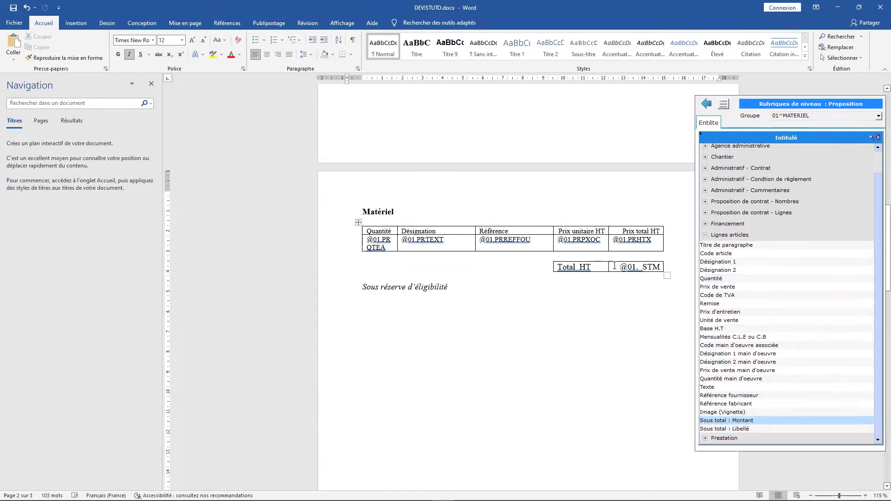
# Examine the Matériel subtotal code, its Sous total : Montant field, the Main d'œuvre table and the available groups
pyautogui.moveTo(614, 265); pyautogui.dragTo(662, 269)
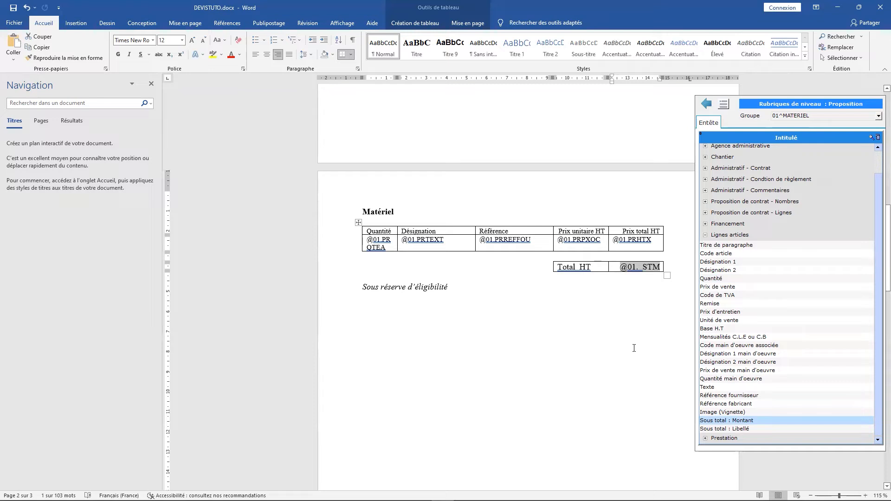
pyautogui.click(728, 421)
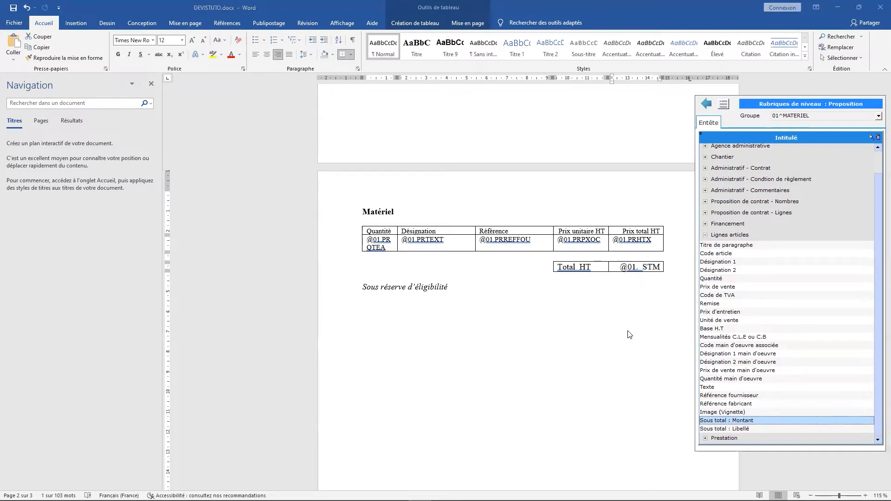
pyautogui.scroll(-10, 603, 306)
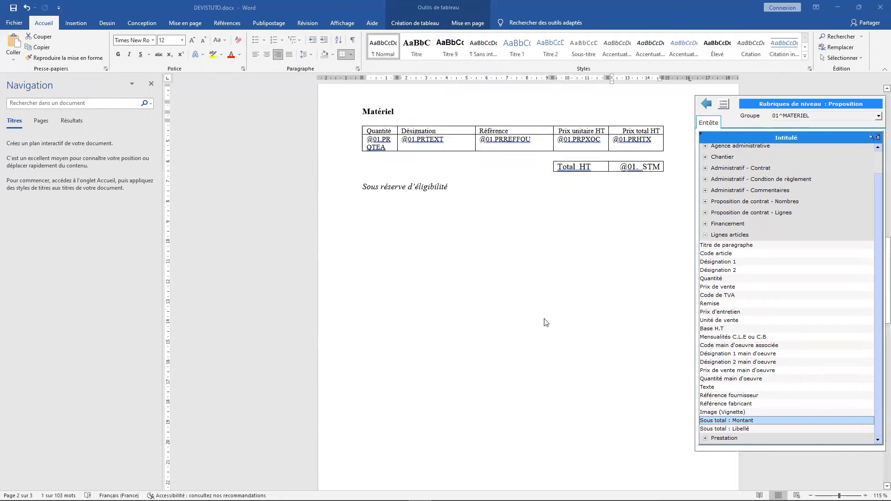
pyautogui.scroll(1, 455, 208)
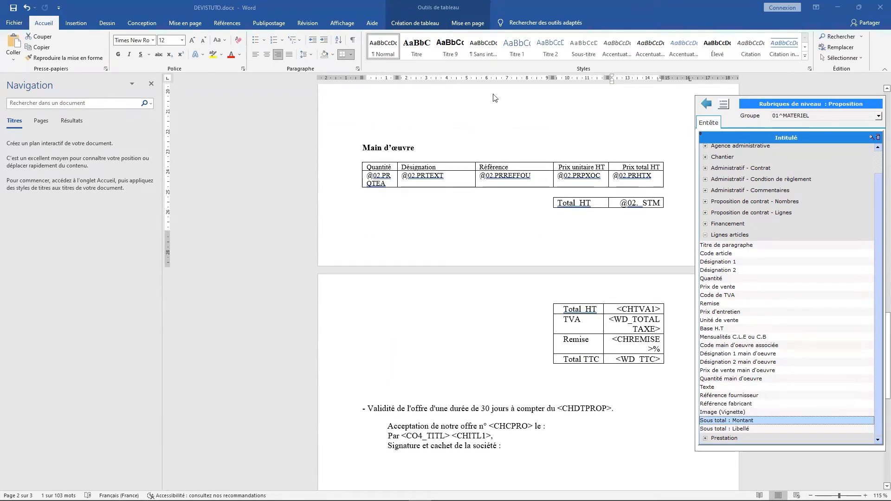
pyautogui.click(874, 119)
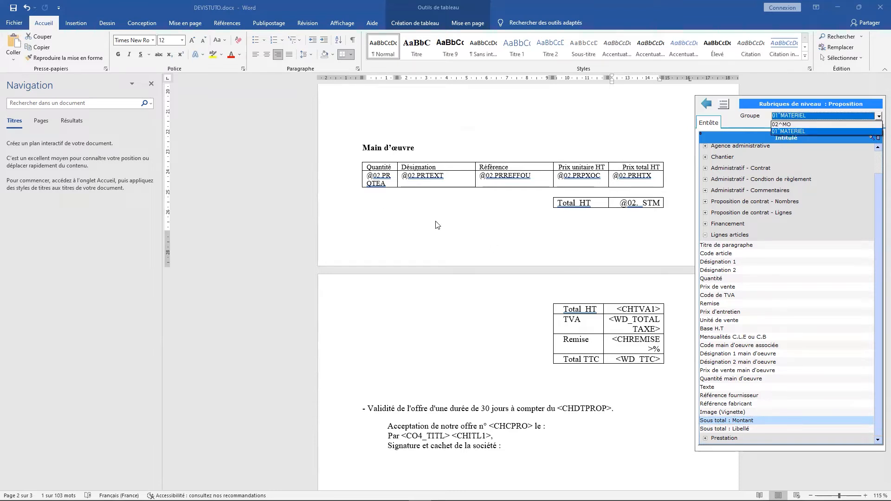
pyautogui.click(438, 203)
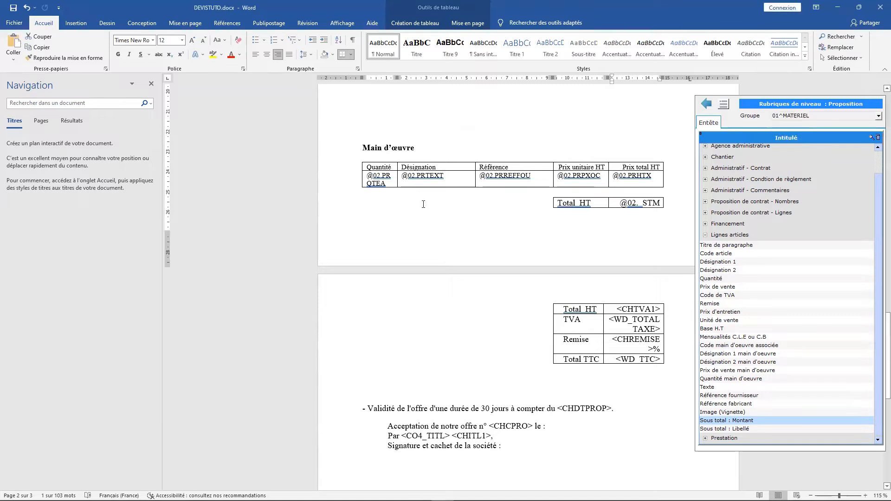
# Examine the totals table on the last page and look up its matching fields, such as Montant TTC, in the Chantier category
pyautogui.moveTo(565, 303)
pyautogui.mouseDown()
pyautogui.moveTo(641, 325)
pyautogui.moveTo(650, 345)
pyautogui.moveTo(648, 337)
pyautogui.mouseUp()
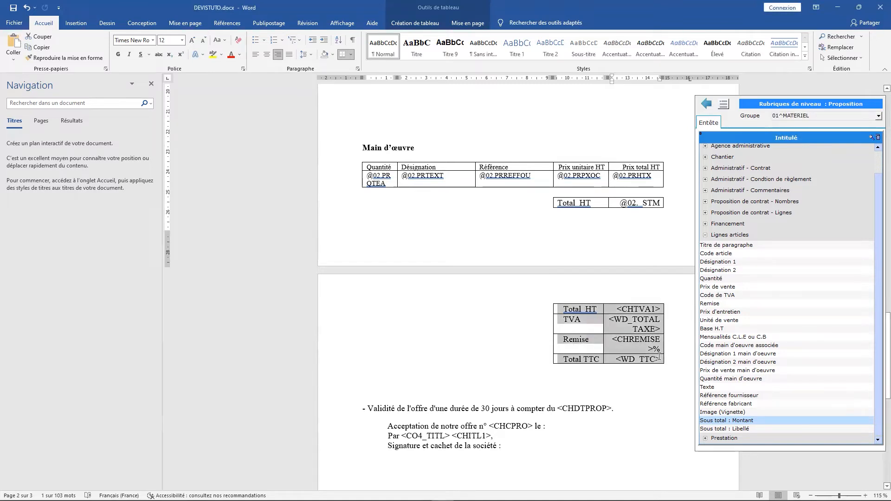
pyautogui.scroll(1, 720, 241)
pyautogui.scroll(-1, 768, 260)
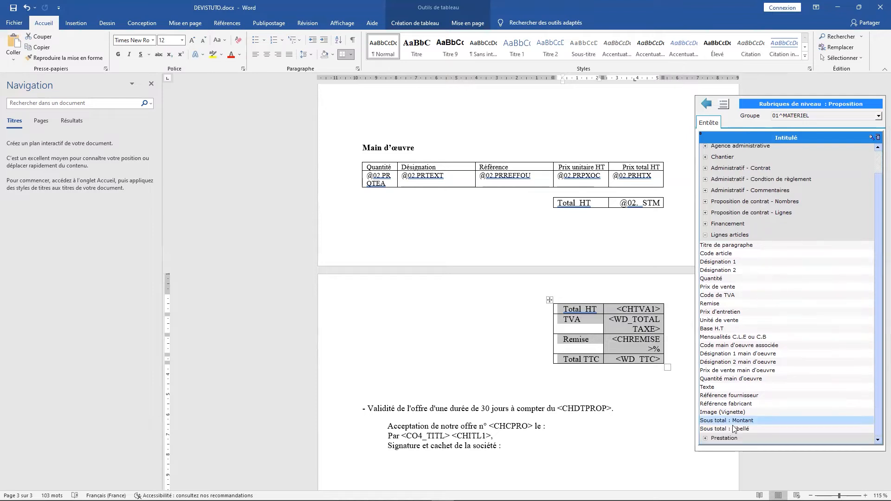
pyautogui.click(705, 235)
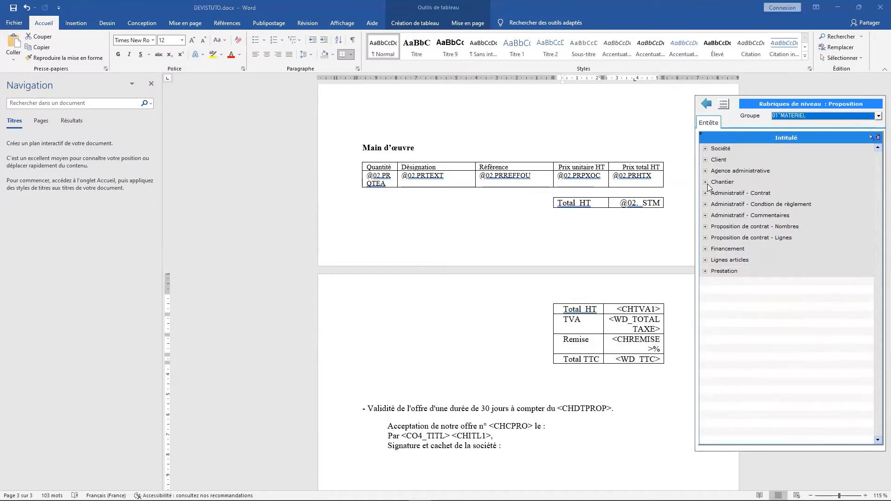
pyautogui.click(706, 182)
pyautogui.scroll(-15, 754, 389)
pyautogui.scroll(-2, 753, 386)
pyautogui.click(727, 335)
pyautogui.scroll(4, 747, 352)
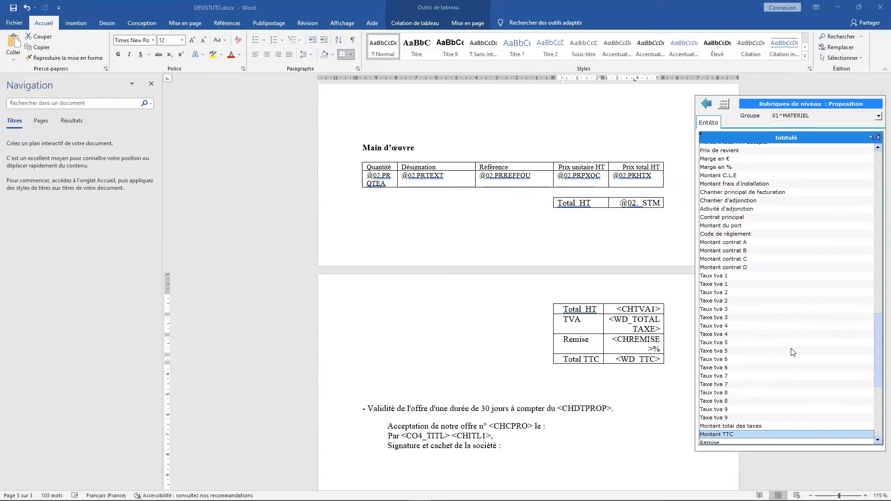
pyautogui.scroll(-5, 497, 416)
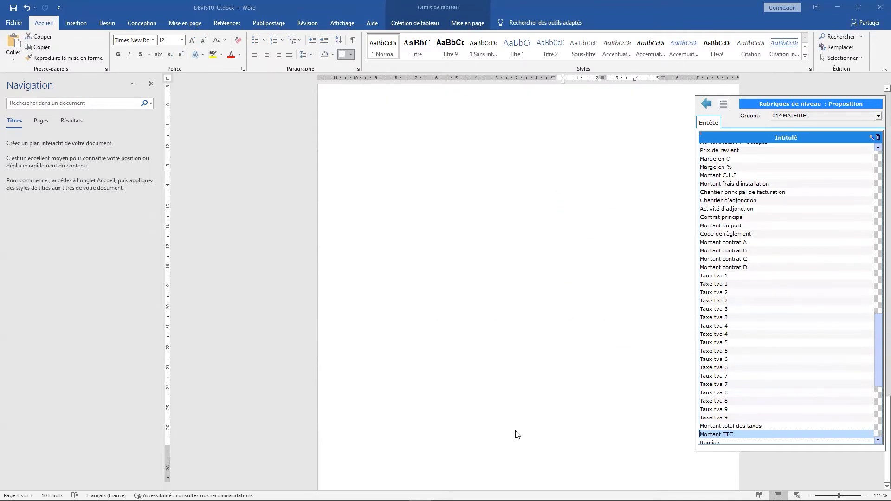
# Close the merge field list, then close the DEVISTUTO template and save its changes
pyautogui.scroll(20, 526, 454)
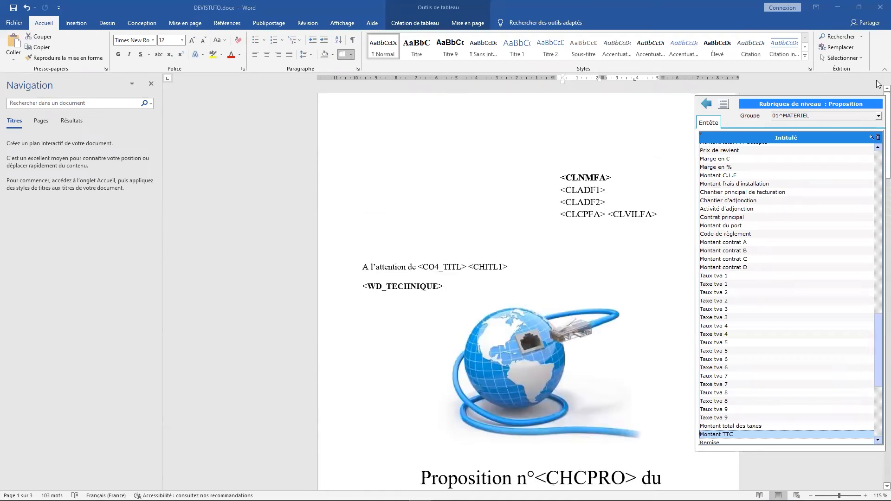
pyautogui.click(707, 104)
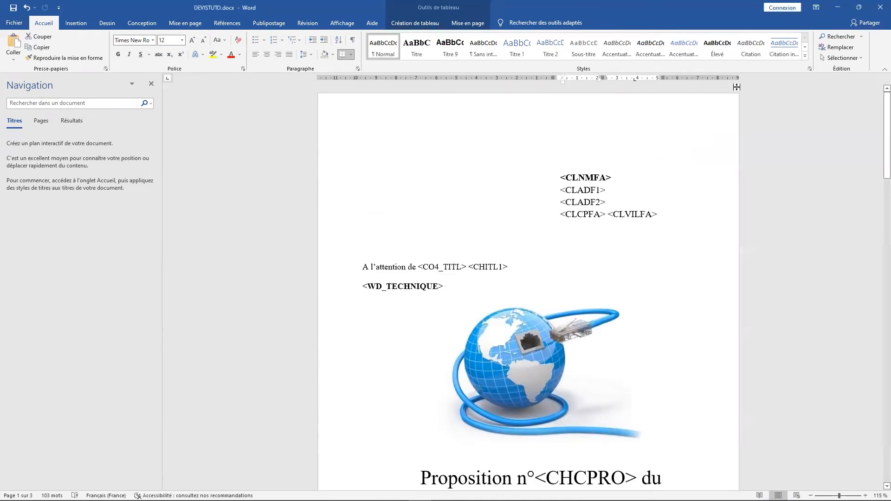
pyautogui.click(879, 11)
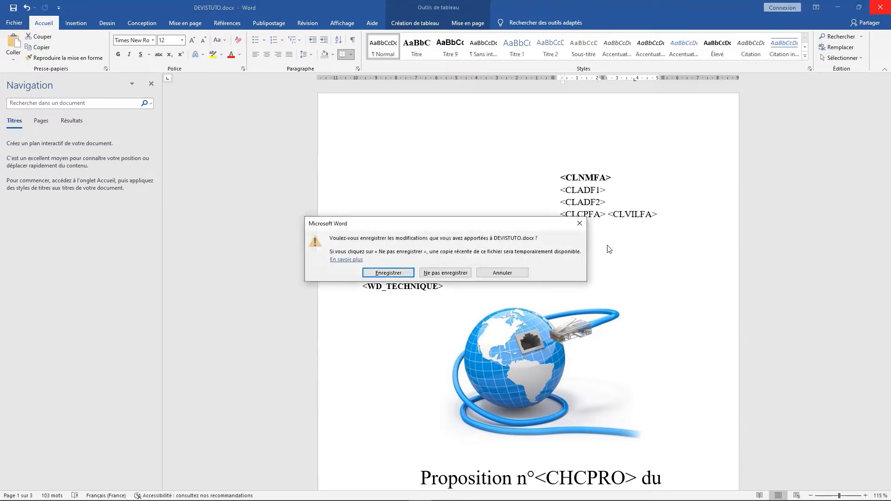
pyautogui.click(382, 274)
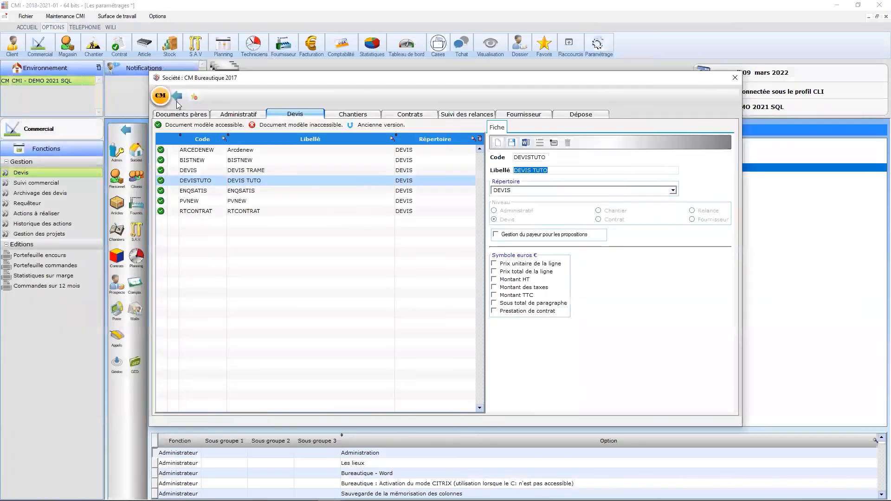
# Open the ALINEA quote's articles from the Commercial module and assign Word grouping 01 MATERIEL to the Installation téléphonique paragraph
pyautogui.click(41, 46)
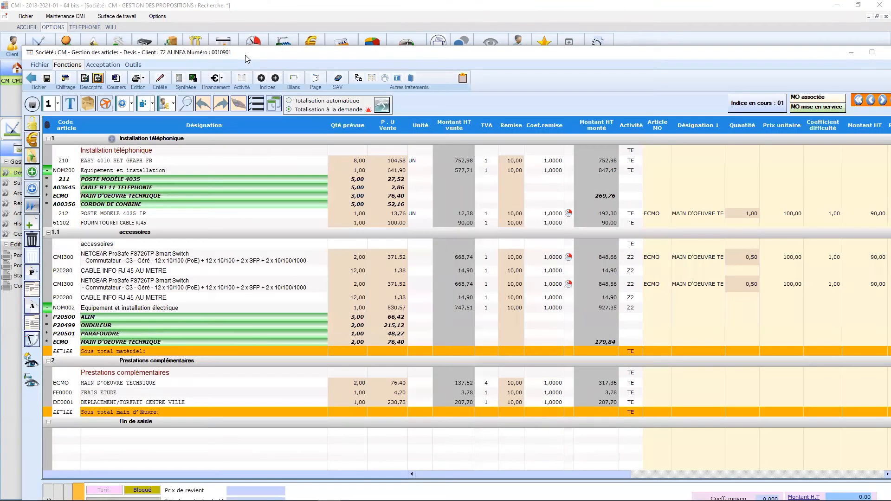
pyautogui.doubleClick(246, 55)
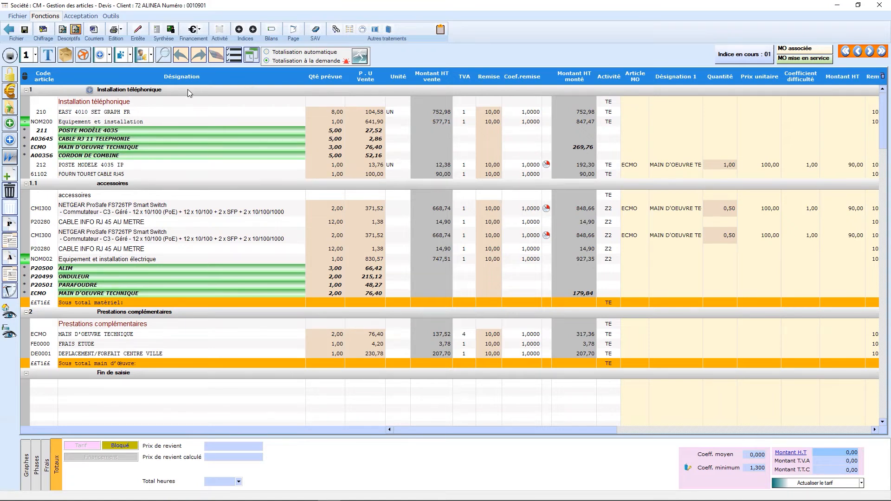
pyautogui.rightClick(169, 93)
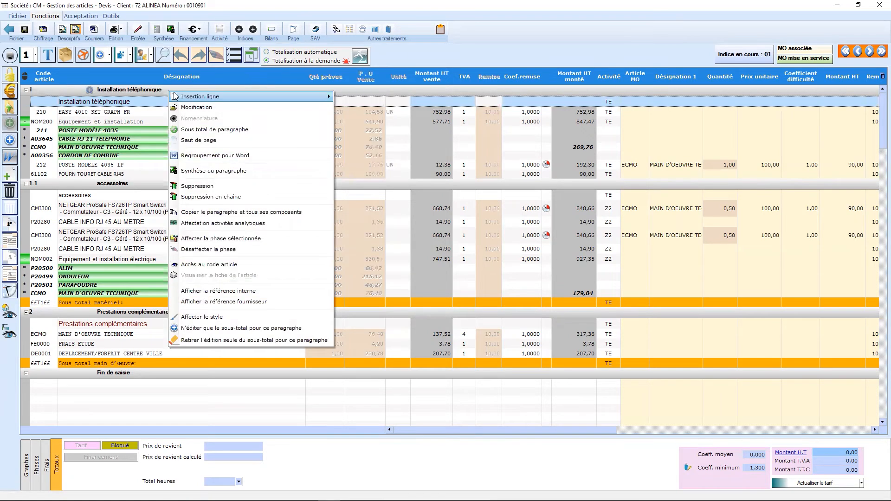
pyautogui.rightClick(123, 93)
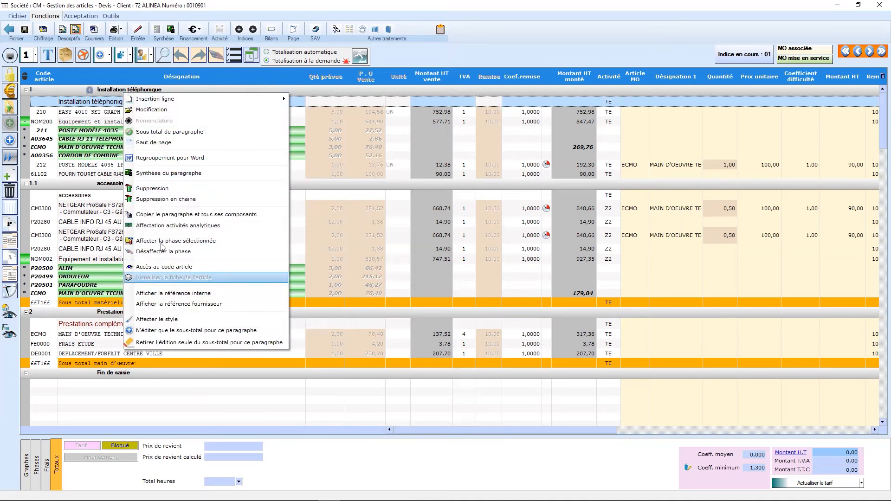
pyautogui.click(174, 159)
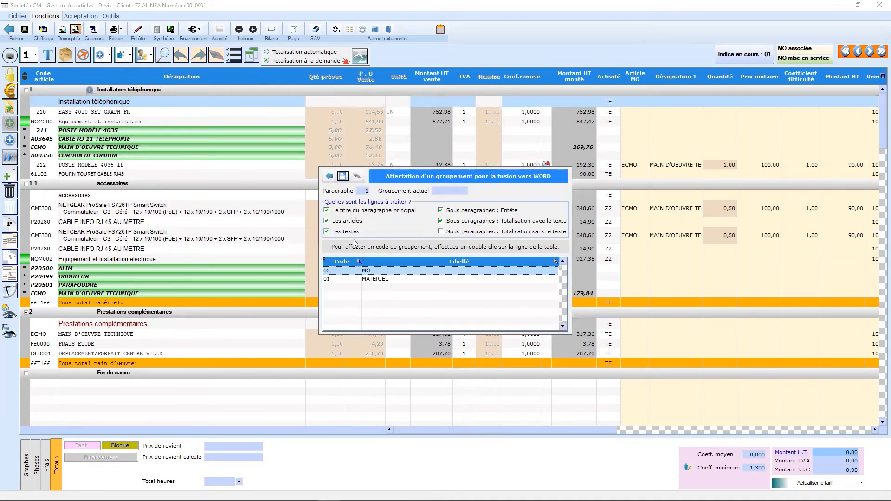
pyautogui.doubleClick(379, 279)
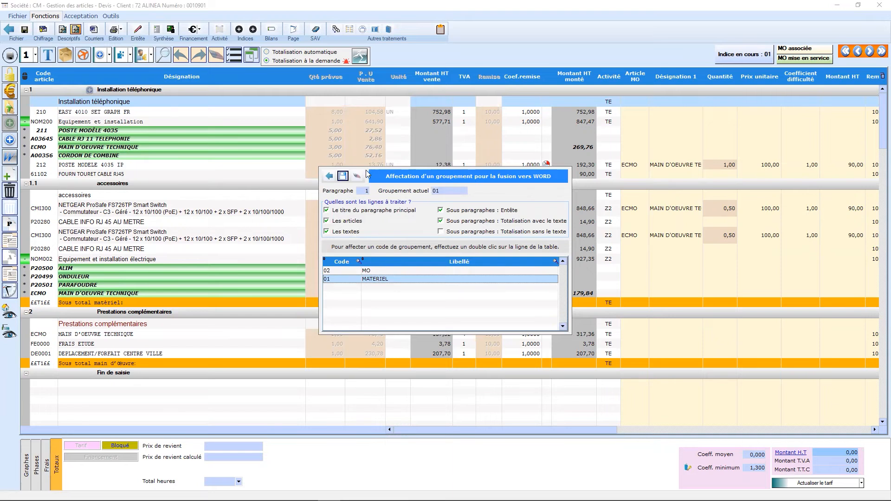
pyautogui.click(343, 176)
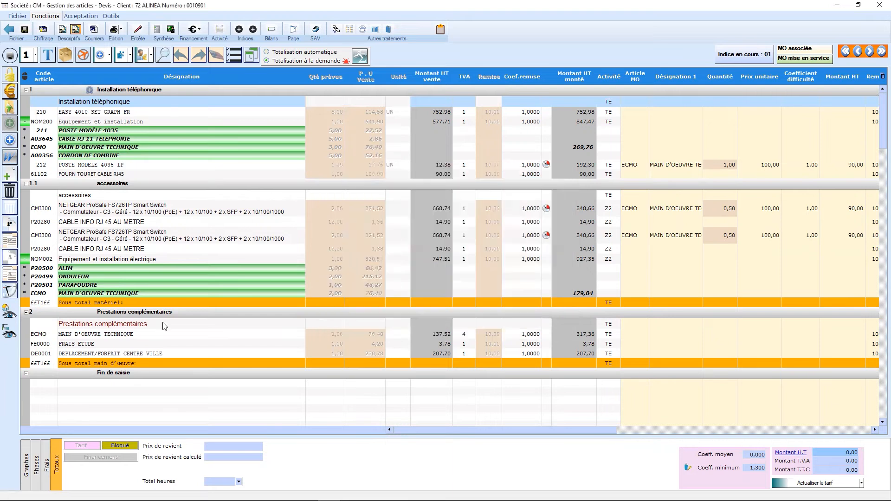
# Assign Word grouping 02 MO to the Prestations complémentaires paragraph and save the assignment
pyautogui.rightClick(120, 316)
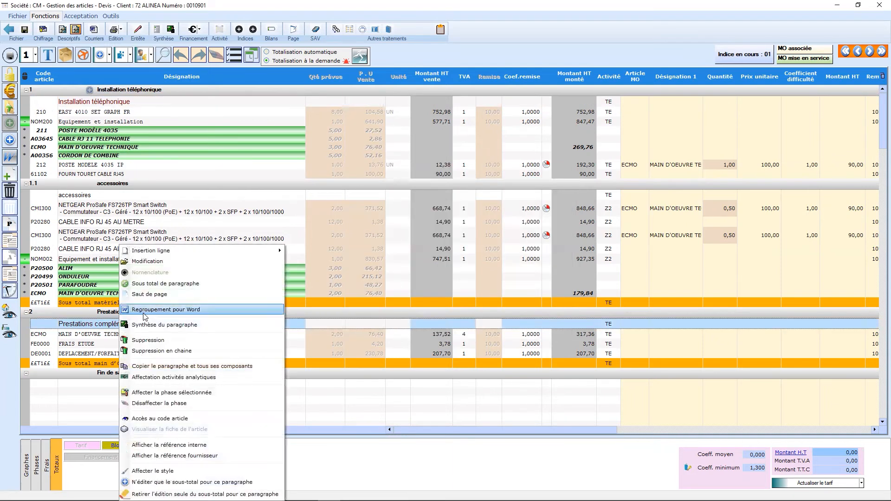
pyautogui.click(145, 310)
pyautogui.doubleClick(369, 272)
pyautogui.click(342, 176)
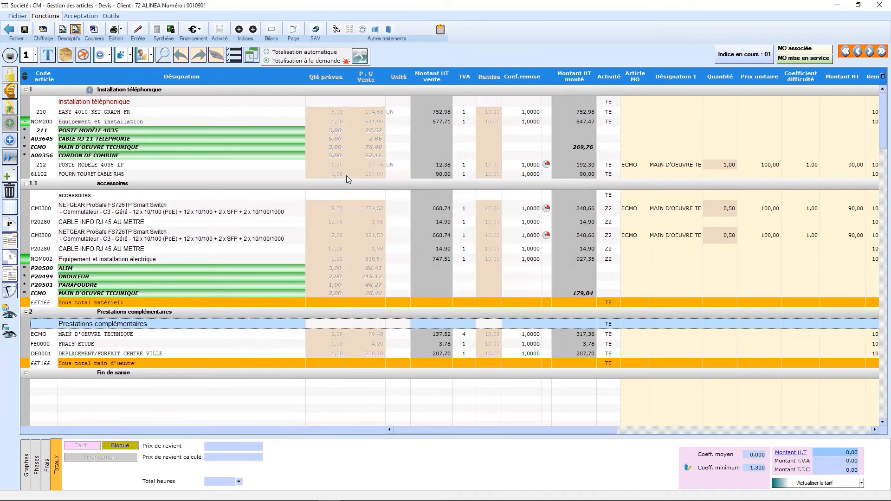
# Issue a new letter for the quote from the DEVISTUTO template with the description NOUVELLE INSTALLATION TEL
pyautogui.click(91, 41)
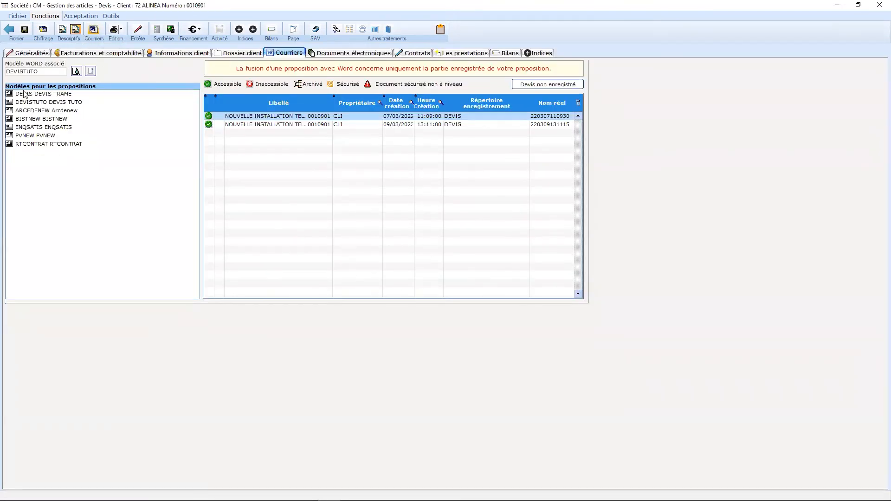
pyautogui.rightClick(43, 103)
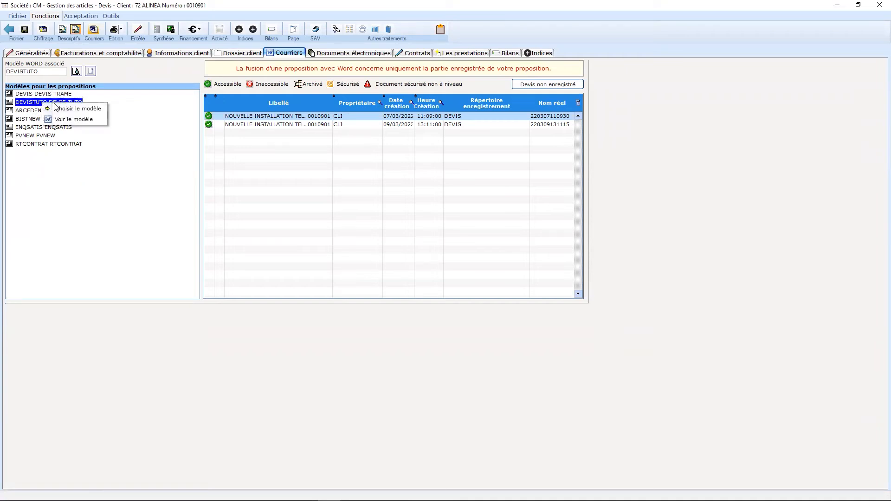
pyautogui.click(63, 110)
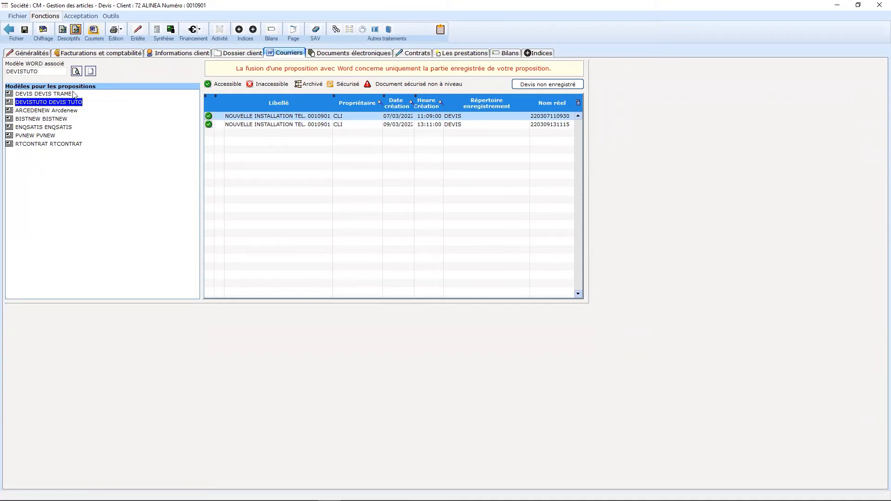
pyautogui.click(91, 72)
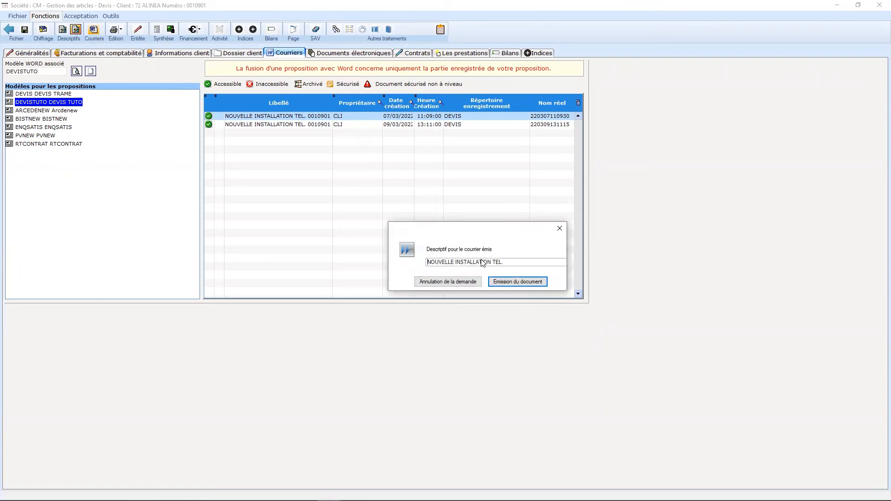
pyautogui.click(514, 283)
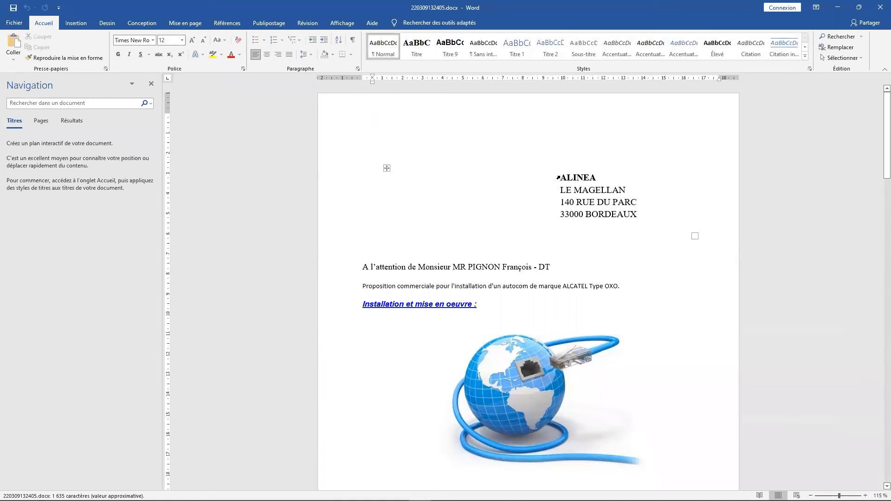
# Check the merged cover page's client address and proposal number, and the Matériel table with its Total HT
pyautogui.moveTo(563, 178); pyautogui.dragTo(547, 248)
pyautogui.click(436, 243)
pyautogui.scroll(-2, 534, 268)
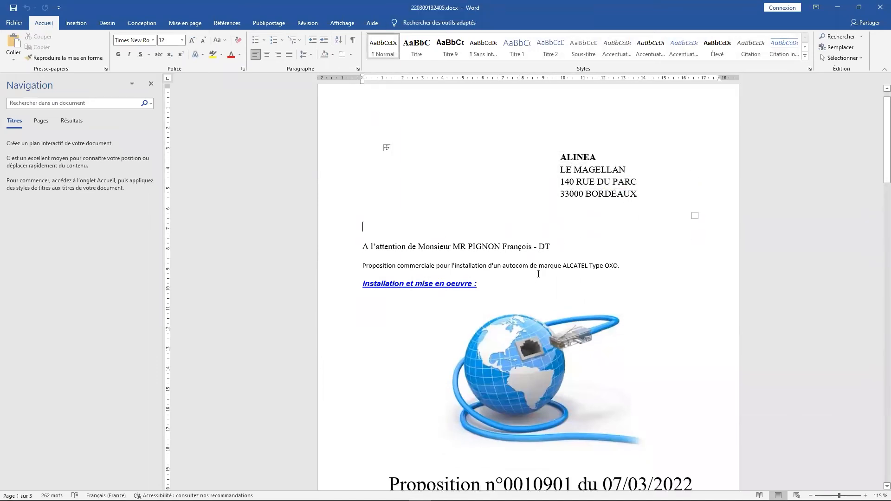
pyautogui.scroll(-3, 532, 268)
pyautogui.doubleClick(539, 279)
pyautogui.scroll(-7, 558, 305)
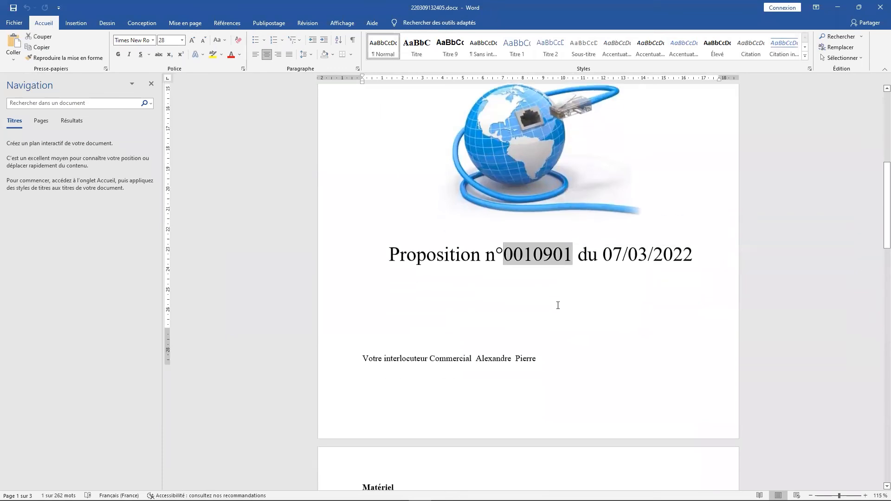
pyautogui.scroll(-1, 419, 218)
pyautogui.scroll(-1, 417, 212)
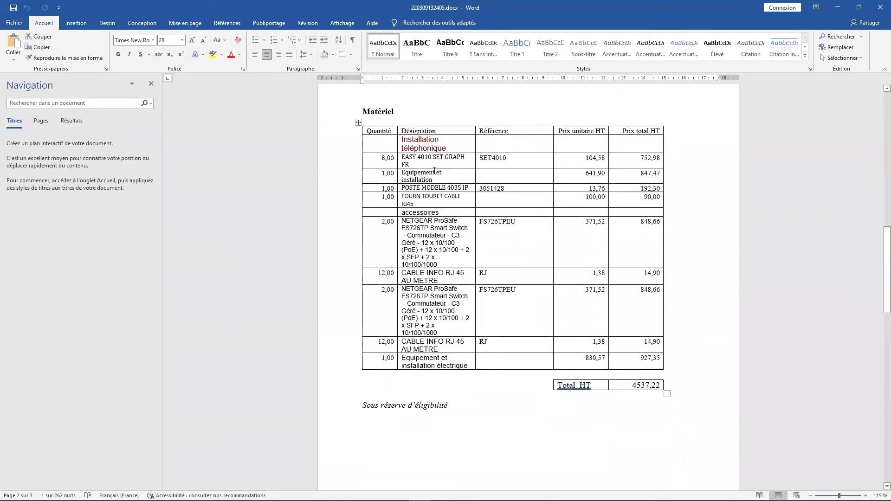
pyautogui.moveTo(629, 388); pyautogui.dragTo(661, 388)
pyautogui.scroll(-1, 664, 363)
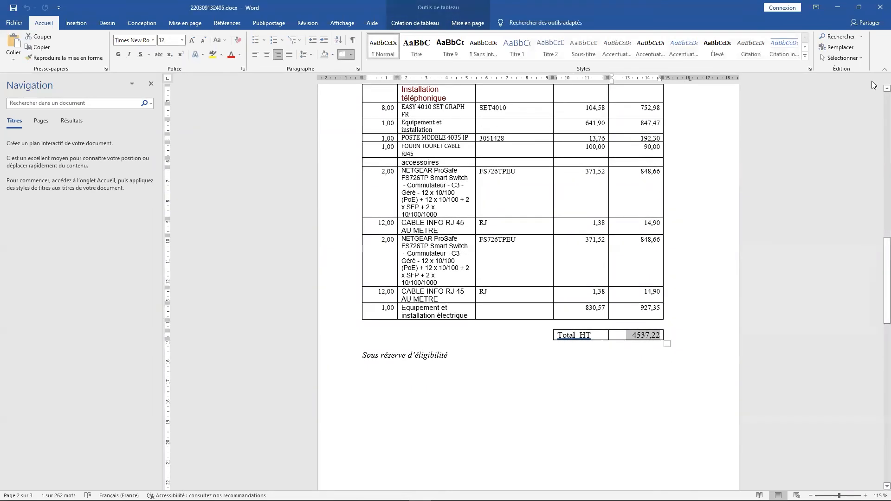
# Switch to the ALINEA quote in the management software and check the Sous total matériel line in its costing
pyautogui.click(838, 8)
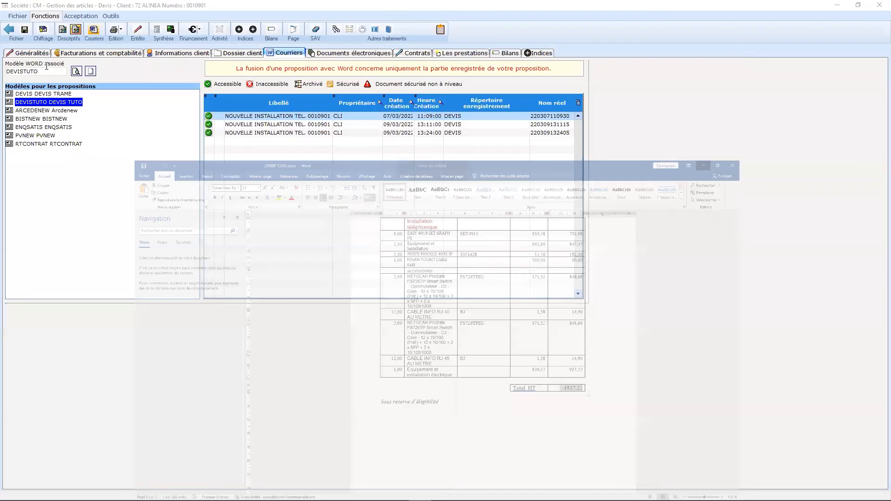
pyautogui.click(43, 32)
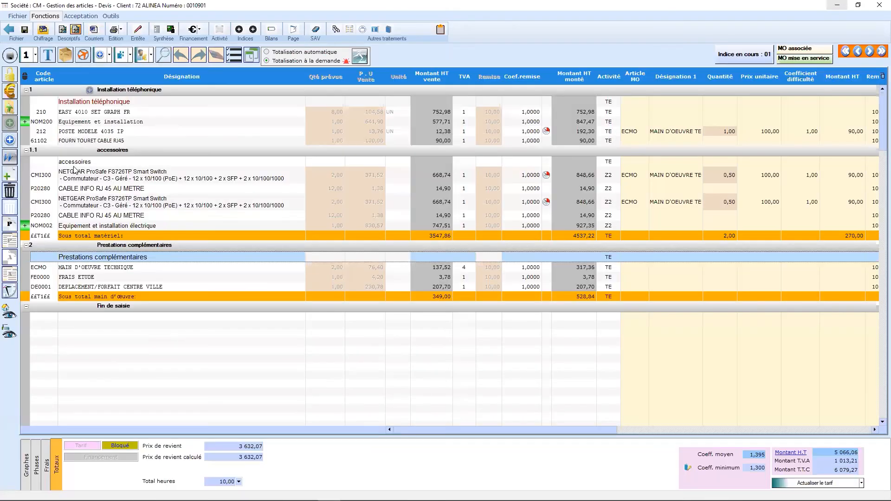
pyautogui.click(116, 236)
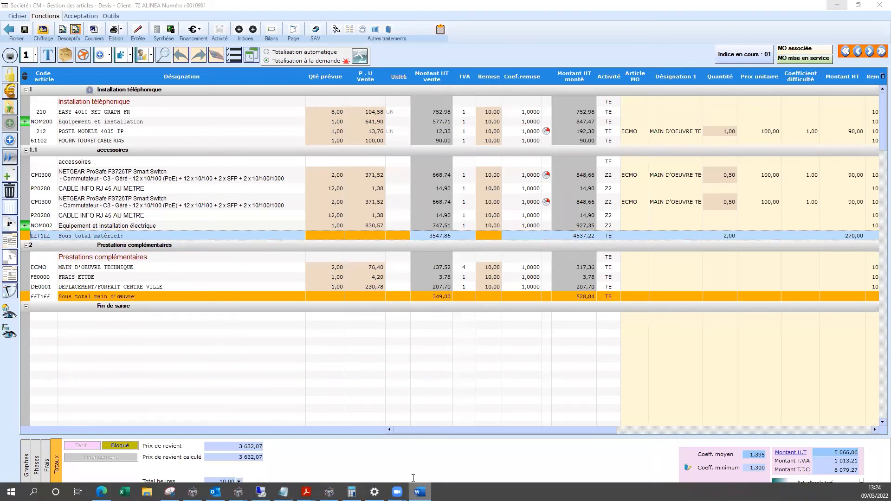
# Return to the merged Word document and check the Main d'œuvre table and the final HT, TVA, Remise and TTC totals
pyautogui.click(420, 493)
pyautogui.scroll(-5, 559, 250)
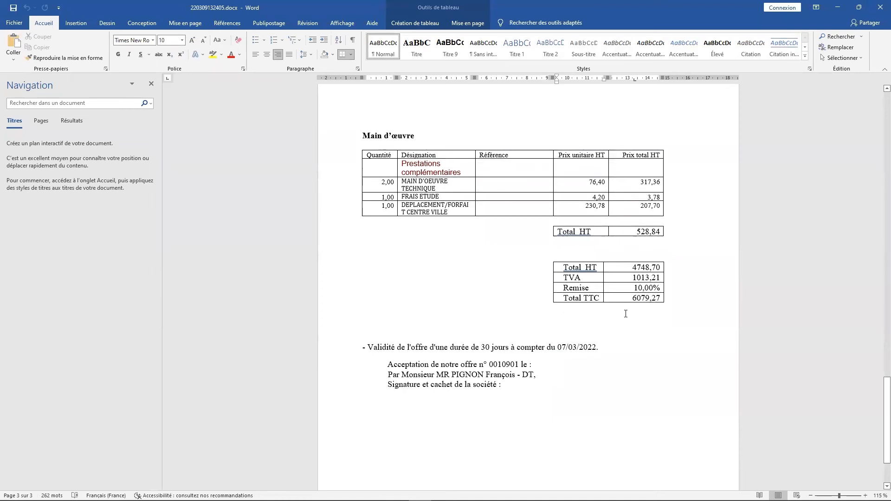
pyautogui.moveTo(633, 290); pyautogui.dragTo(662, 269)
pyautogui.click(693, 287)
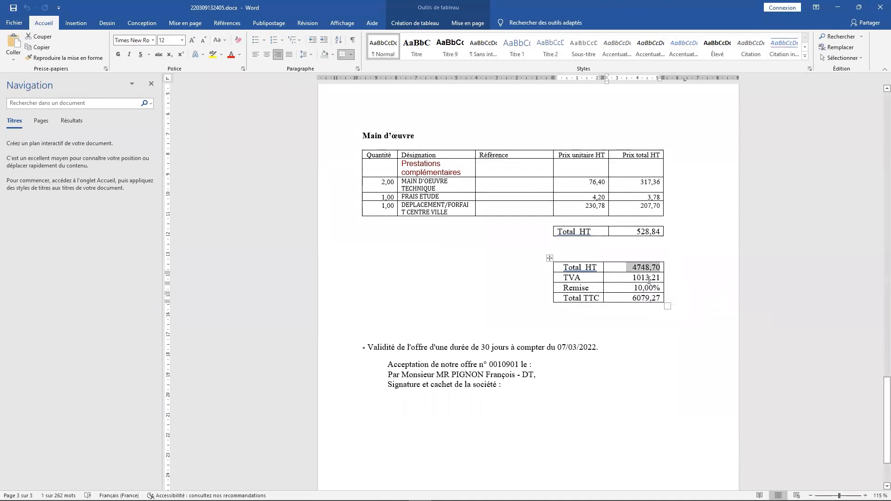
pyautogui.click(645, 280)
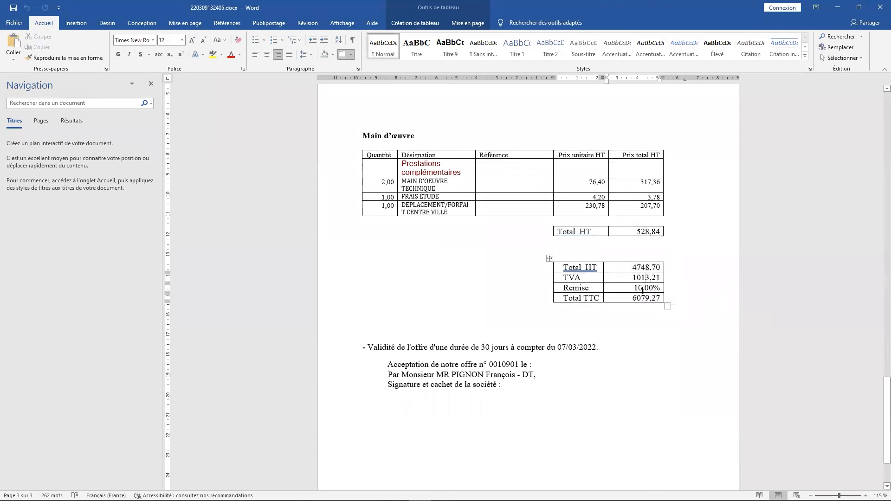
pyautogui.scroll(-3, 637, 299)
# Review the whole merged proposal again, from the cover page through the Matériel and Main d'œuvre sections
pyautogui.scroll(6, 604, 299)
pyautogui.scroll(20, 609, 303)
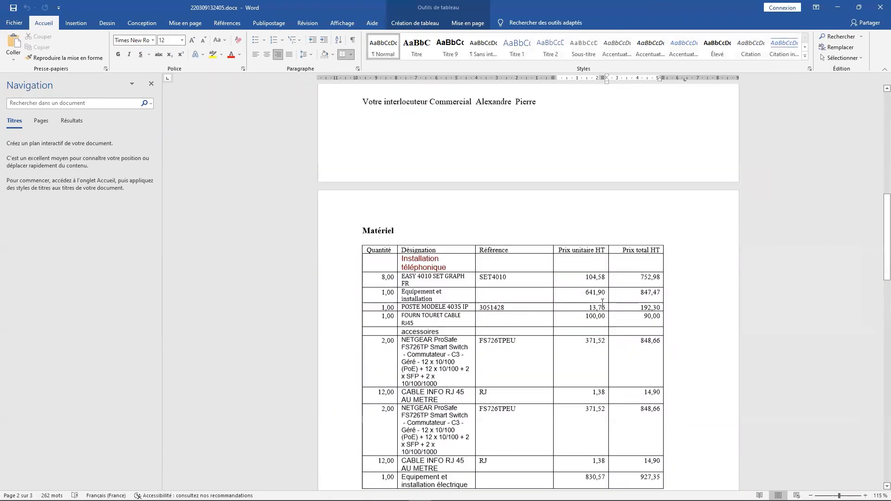
pyautogui.scroll(1, 603, 303)
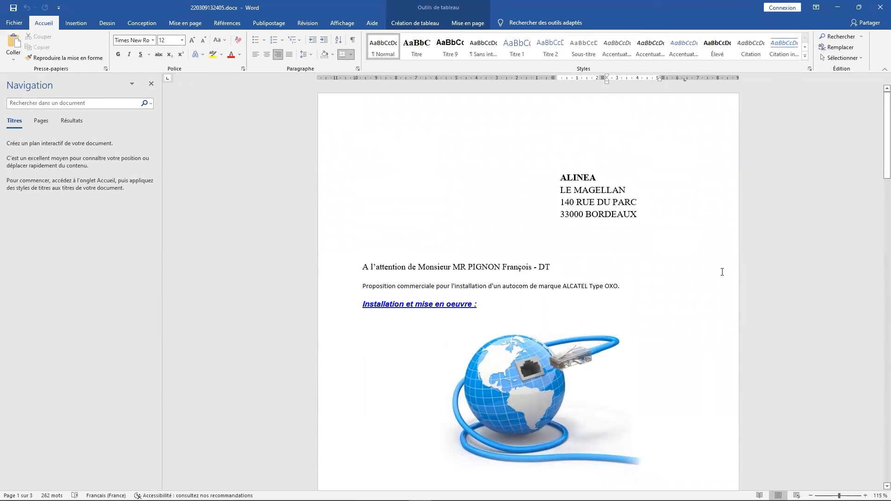
pyautogui.click(672, 282)
pyautogui.scroll(-2, 672, 283)
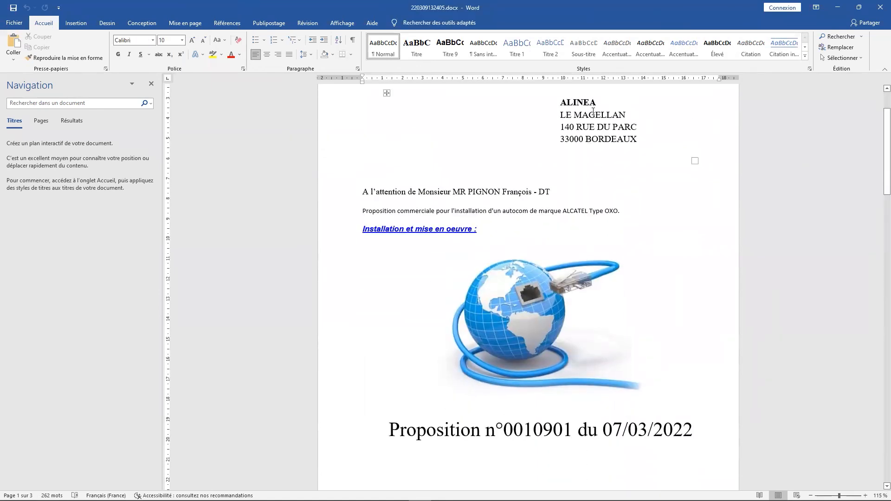
pyautogui.scroll(-15, 652, 235)
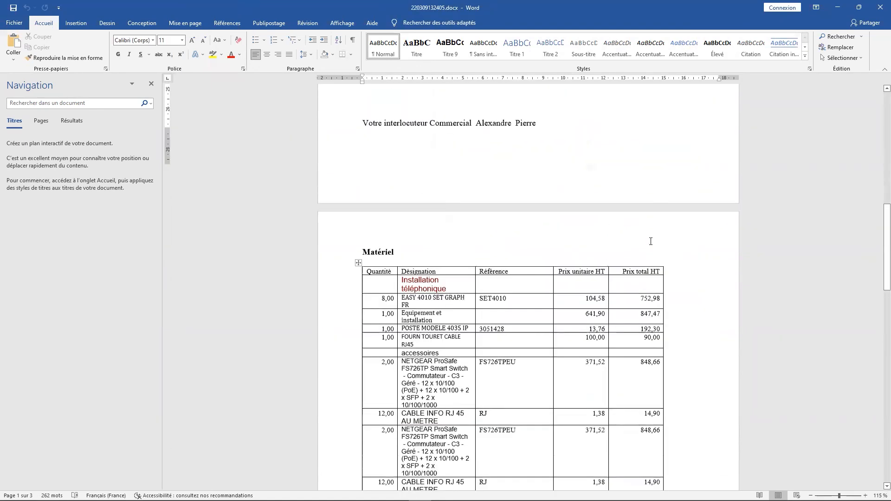
pyautogui.scroll(-10, 653, 237)
pyautogui.scroll(3, 648, 239)
pyautogui.scroll(10, 647, 240)
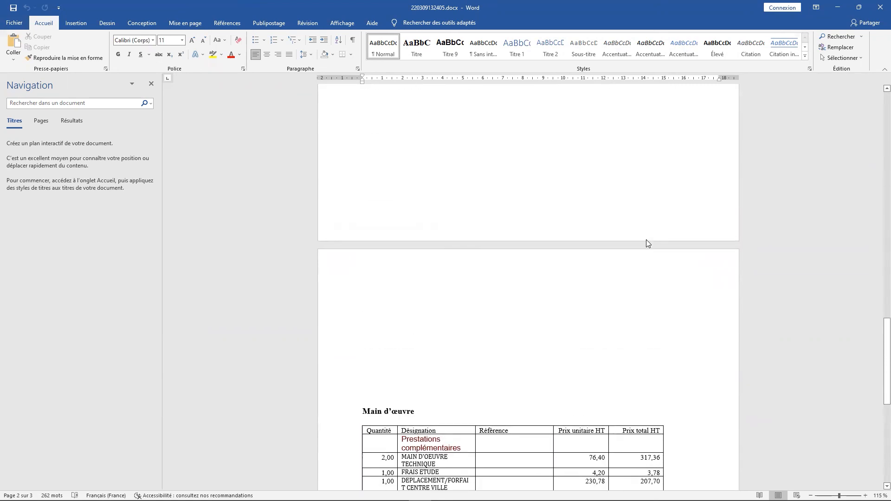
pyautogui.scroll(12, 642, 236)
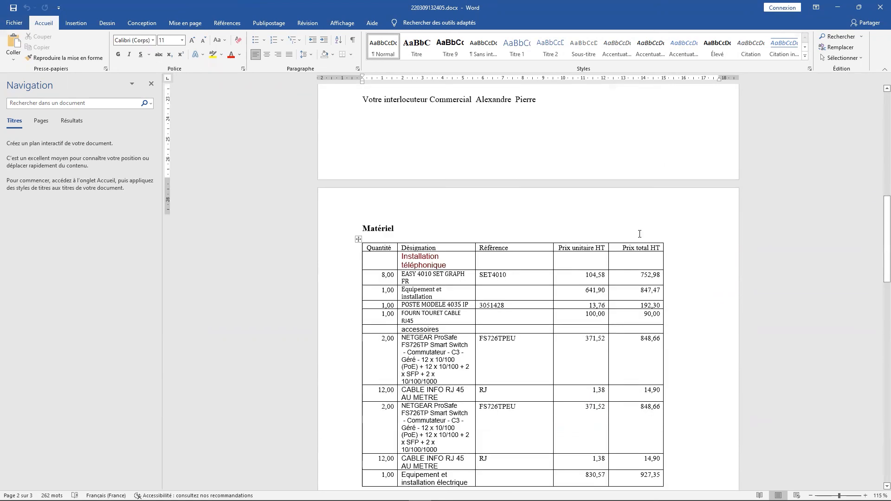
pyautogui.click(668, 362)
pyautogui.scroll(-1, 697, 339)
pyautogui.scroll(-1, 720, 315)
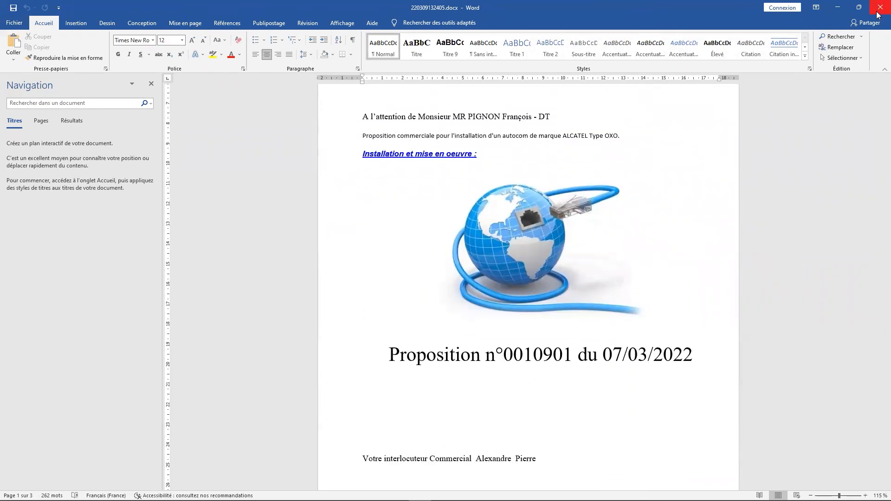